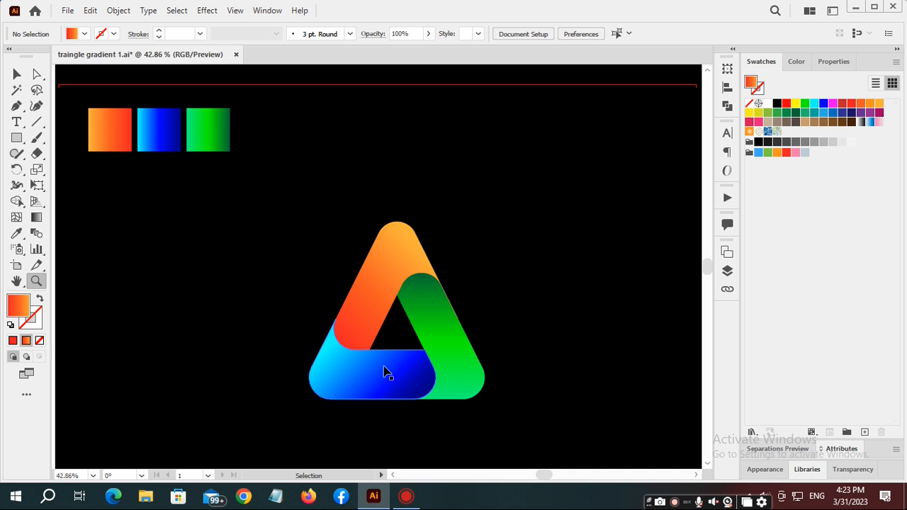
Move the finished triangle logo beneath the gradient swatches and scale it down proportionally as a small reference
{"action": "left_click_drag", "start_coordinate": [415, 384], "coordinate": [171, 330]}
{"action": "key", "text": "ctrl"}
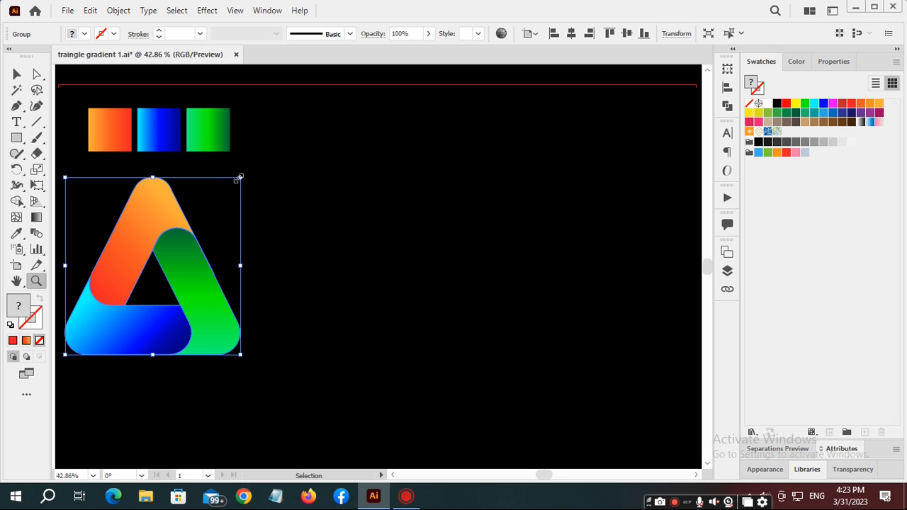
{"action": "left_click_drag", "start_coordinate": [239, 177], "coordinate": [208, 210]}
{"action": "key", "text": "ctrl"}
{"action": "left_click_drag", "start_coordinate": [183, 288], "coordinate": [168, 250]}
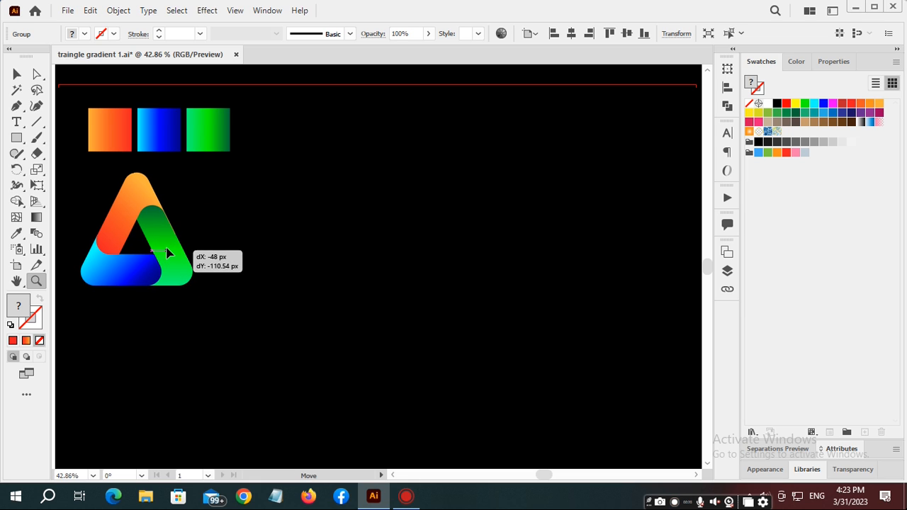
{"action": "left_click", "coordinate": [379, 309], "text": "ctrl"}
Draw a three-sided polygon with a flat base and place it in the open area beside the reference logo
{"action": "left_click_drag", "start_coordinate": [19, 142], "coordinate": [85, 188]}
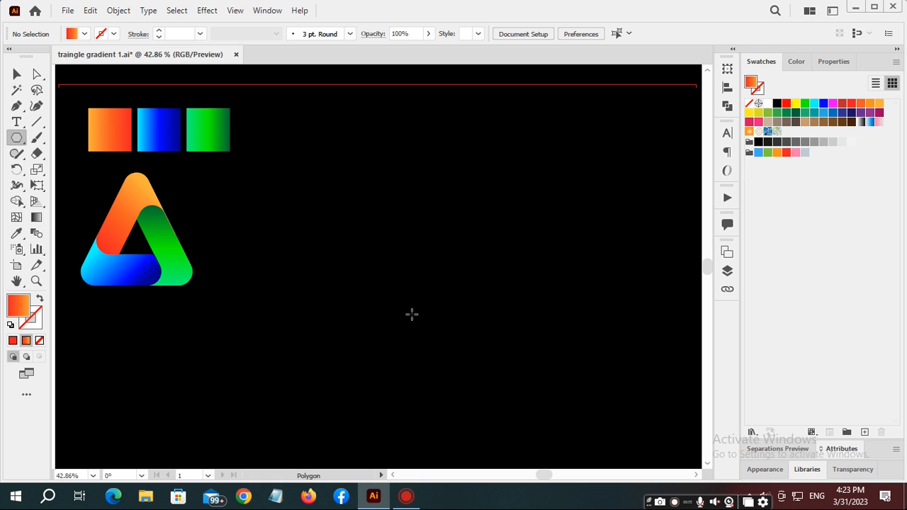
{"action": "left_click_drag", "start_coordinate": [361, 204], "coordinate": [449, 264]}
{"action": "key", "text": "Down"}
{"action": "key", "text": "Down"}
{"action": "key", "text": "Down"}
{"action": "key", "text": "ctrl"}
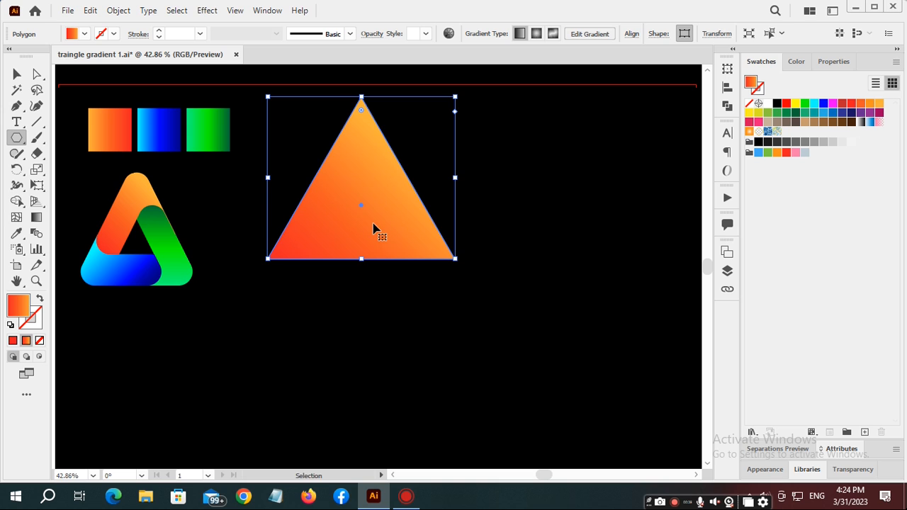
{"action": "left_click_drag", "start_coordinate": [375, 229], "coordinate": [392, 321]}
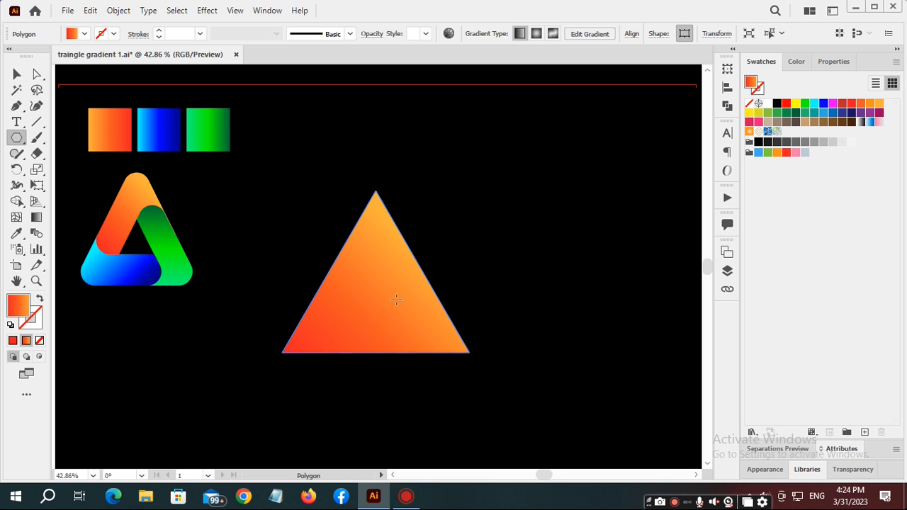
Give the large triangle a white stroke with a weight of 3 pt
{"action": "key", "text": "ctrl"}
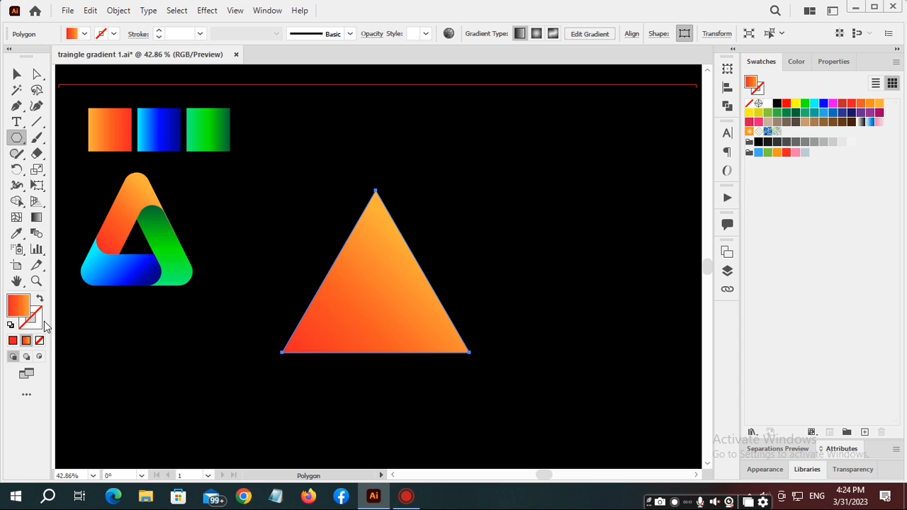
{"action": "left_click", "coordinate": [37, 322]}
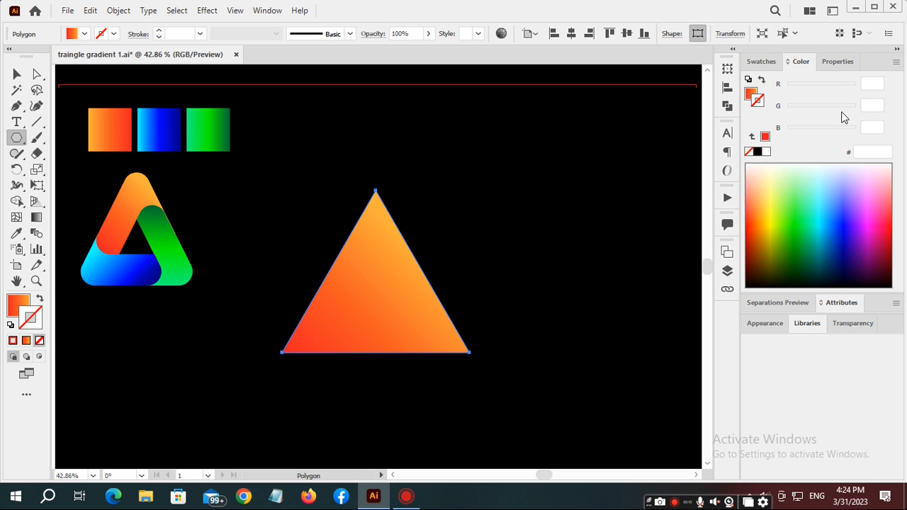
{"action": "left_click", "coordinate": [757, 65]}
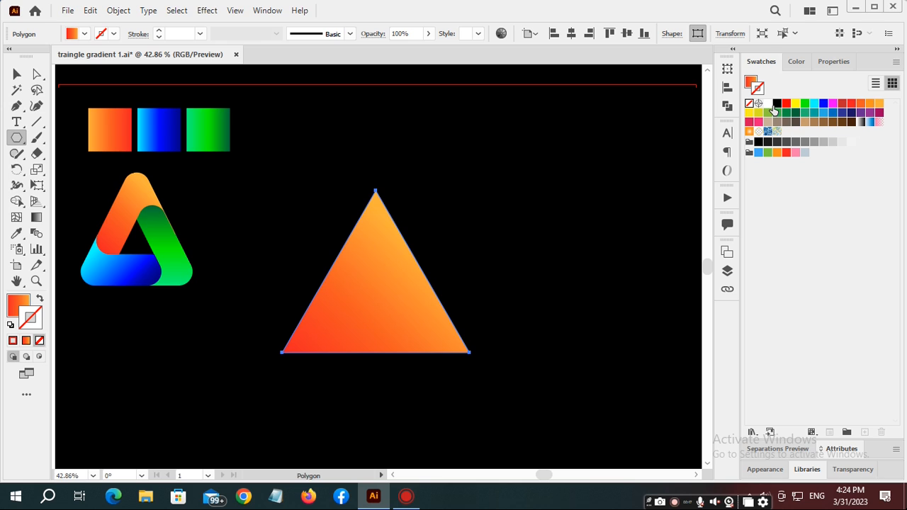
{"action": "left_click", "coordinate": [768, 105]}
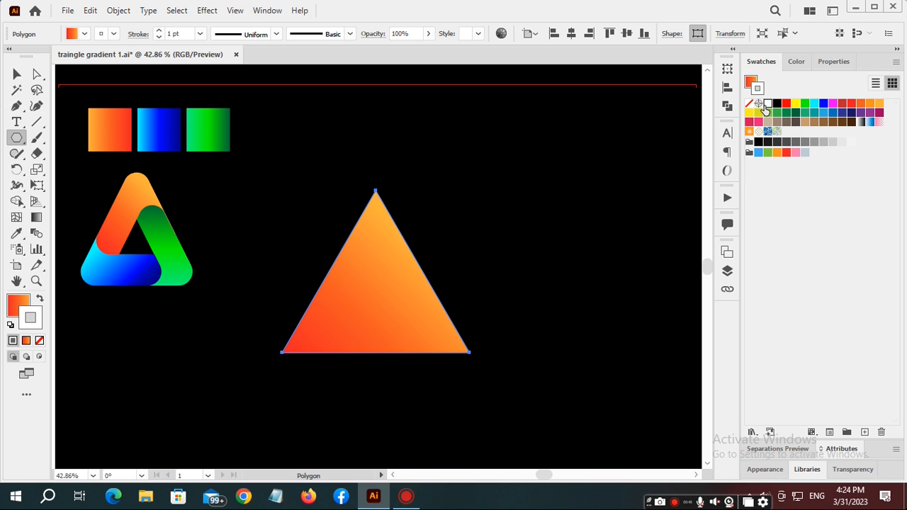
{"action": "left_click", "coordinate": [202, 36]}
{"action": "left_click", "coordinate": [209, 121]}
Paste a copy of the triangle in front and scale it down proportionally, keeping its lower-right corner fixed
{"action": "key", "text": "ctrl"}
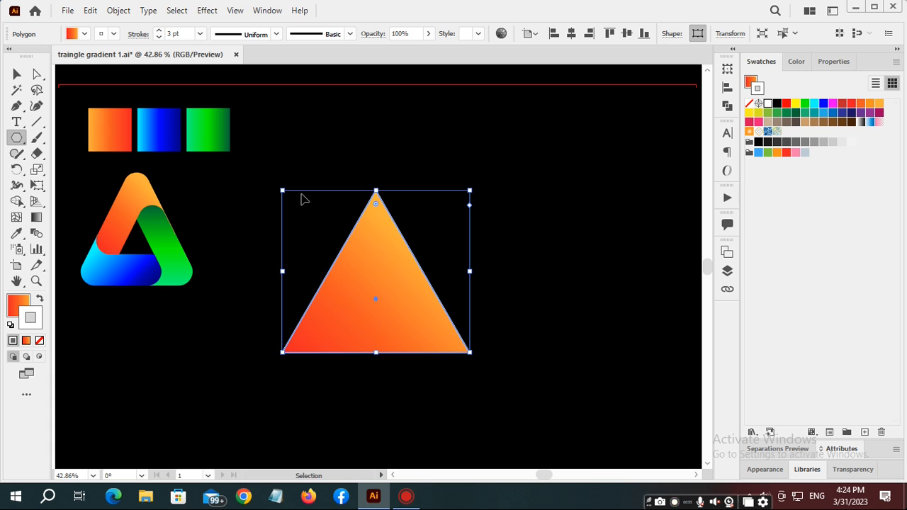
{"action": "key", "text": "ctrl"}
{"action": "key", "text": "ctrl"}
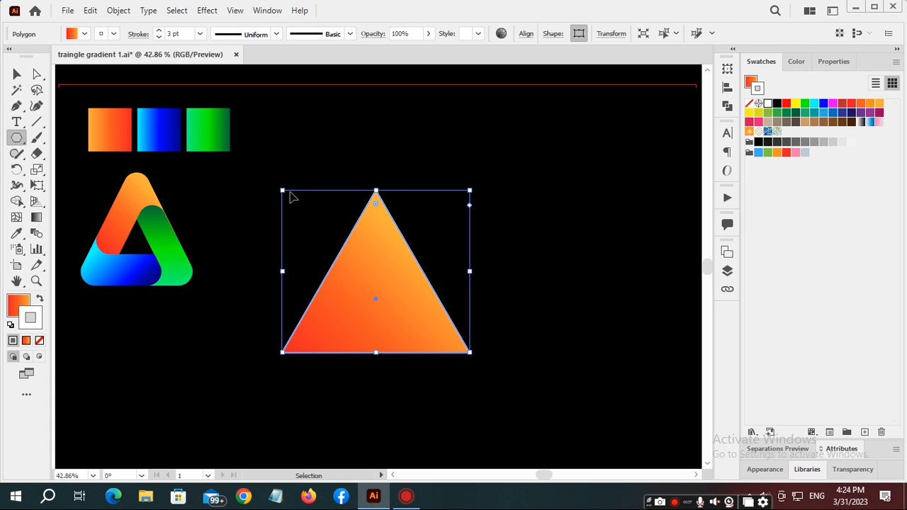
{"action": "left_click_drag", "start_coordinate": [282, 191], "coordinate": [324, 227]}
Duplicate the smaller triangle in place and align the copy to the large triangle's left edge
{"action": "key", "text": "ctrl"}
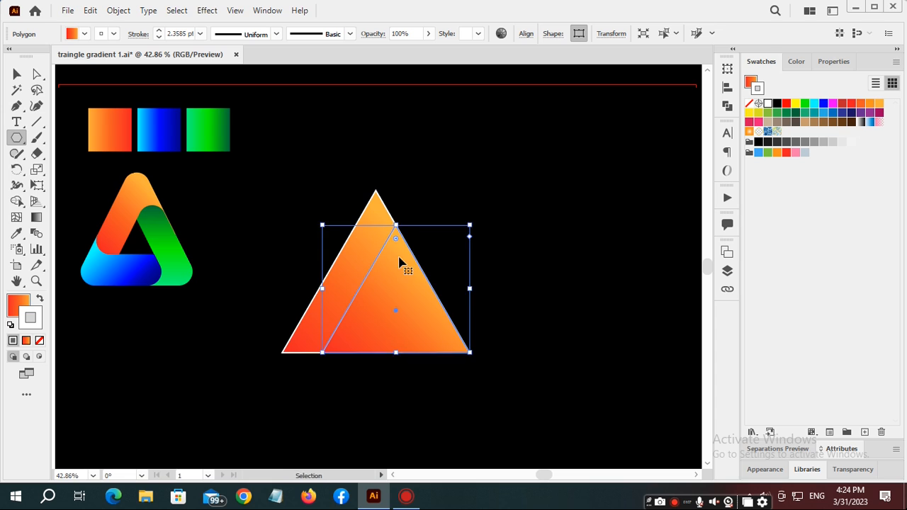
{"action": "left_click", "coordinate": [353, 257], "text": "ctrl"}
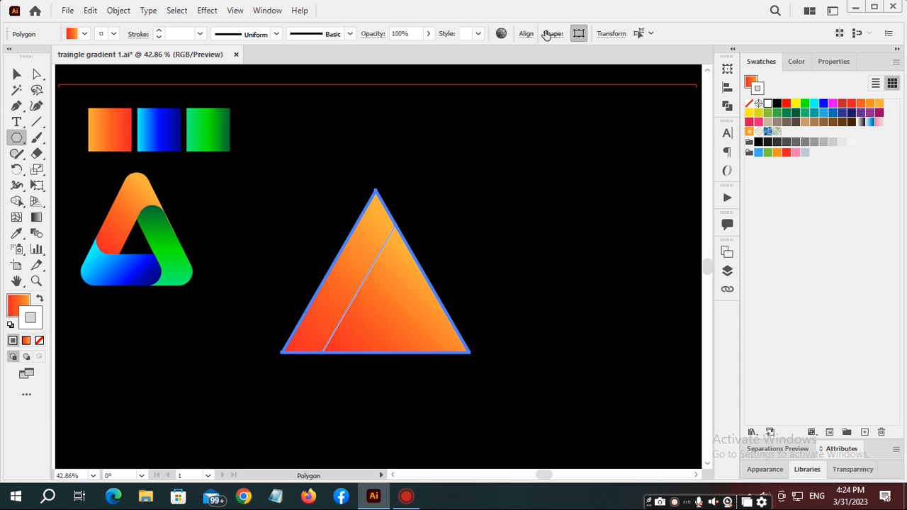
{"action": "left_click", "coordinate": [524, 36]}
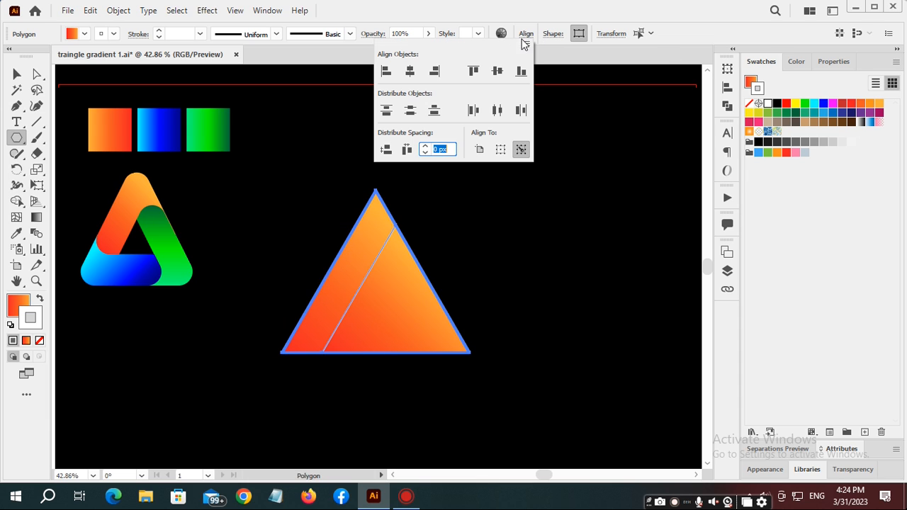
{"action": "left_click", "coordinate": [386, 71]}
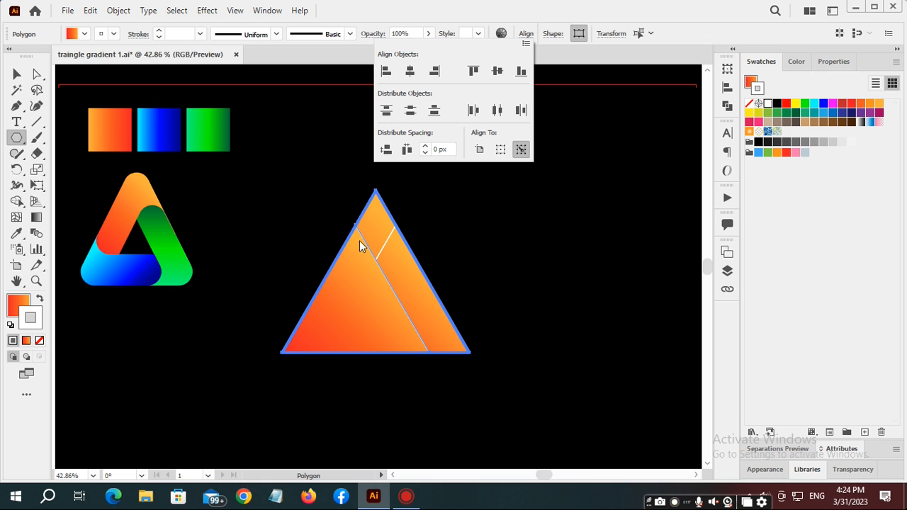
{"action": "key", "text": "v"}
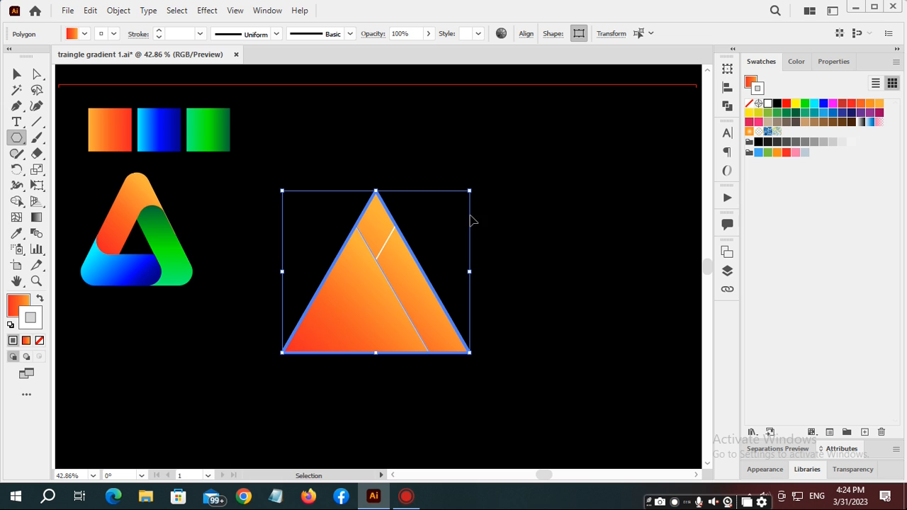
{"action": "left_click", "coordinate": [519, 219]}
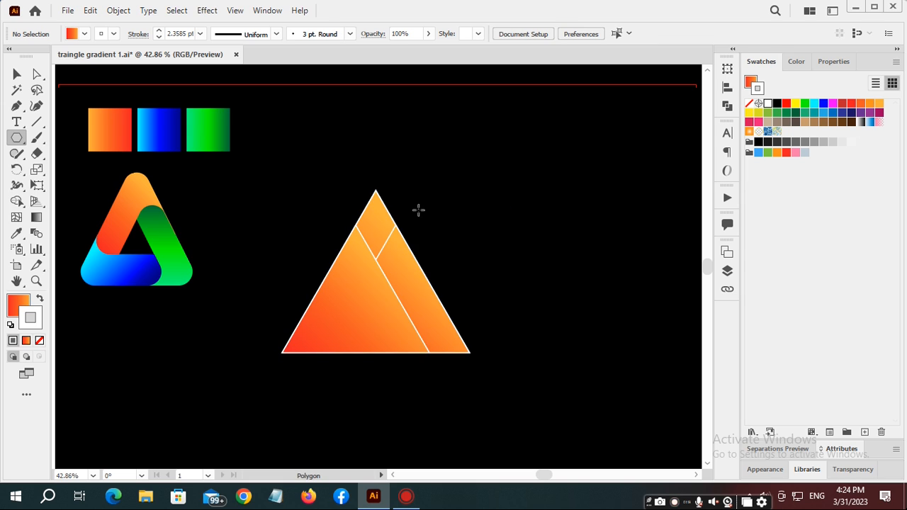
Duplicate the smaller triangle again and align the copy to the top and horizontal centre of the large triangle
{"action": "left_click", "coordinate": [353, 256]}
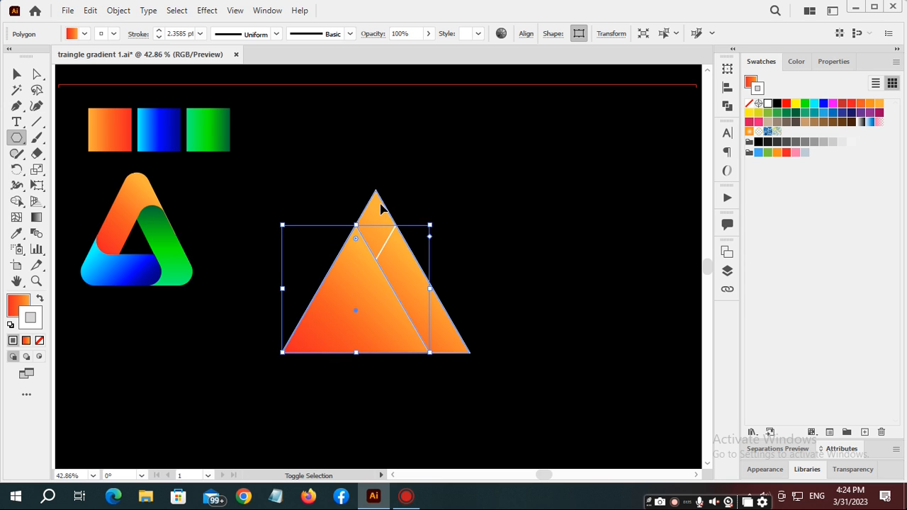
{"action": "left_click", "coordinate": [382, 207], "text": "shift"}
{"action": "left_click", "coordinate": [382, 205], "text": "ctrl"}
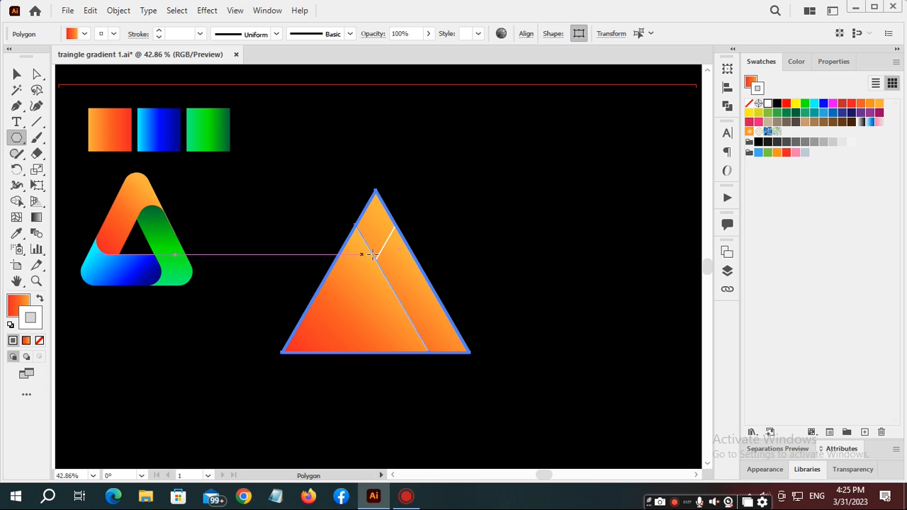
{"action": "left_click", "coordinate": [526, 34]}
{"action": "left_click", "coordinate": [474, 72]}
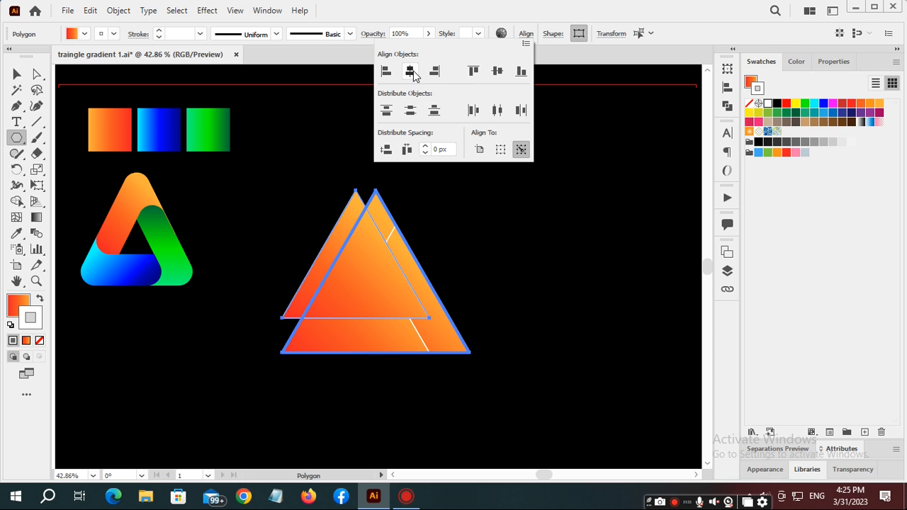
{"action": "left_click", "coordinate": [408, 71]}
{"action": "left_click", "coordinate": [487, 232]}
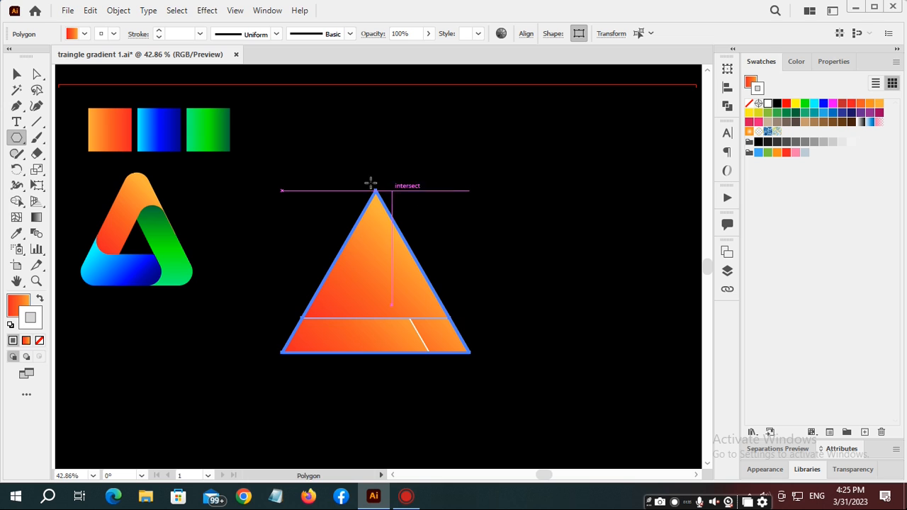
Remove the fill from all four overlapping triangles, leaving only their white outlines
{"action": "left_click_drag", "start_coordinate": [266, 178], "coordinate": [568, 403]}
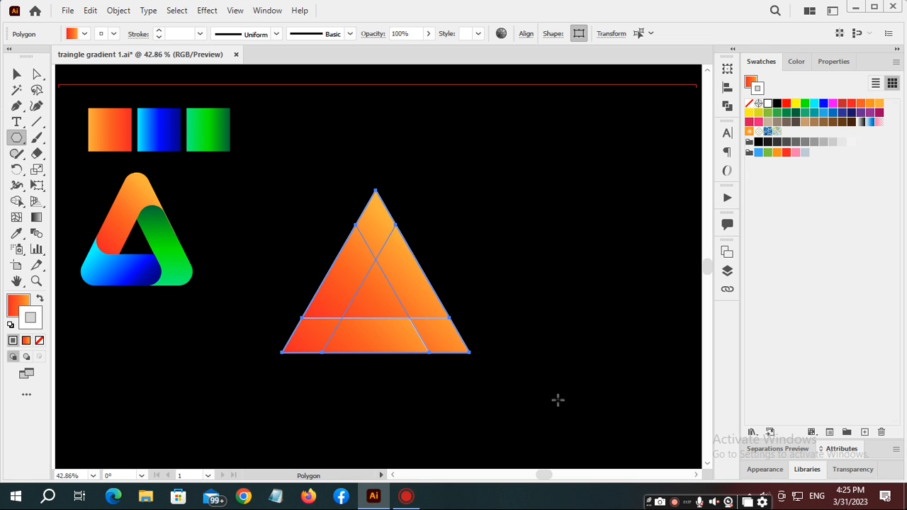
{"action": "left_click", "coordinate": [20, 310]}
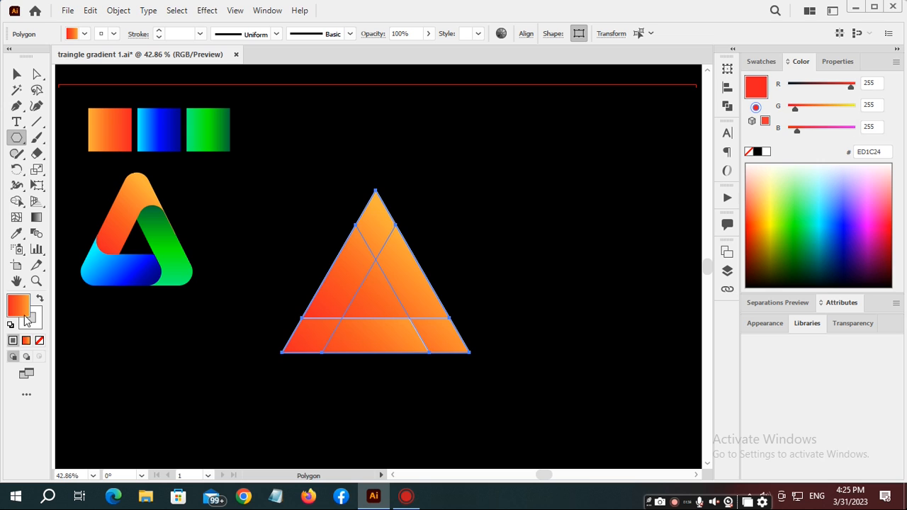
{"action": "left_click", "coordinate": [39, 343]}
{"action": "key", "text": "ctrl"}
{"action": "left_click", "coordinate": [521, 231], "text": "ctrl"}
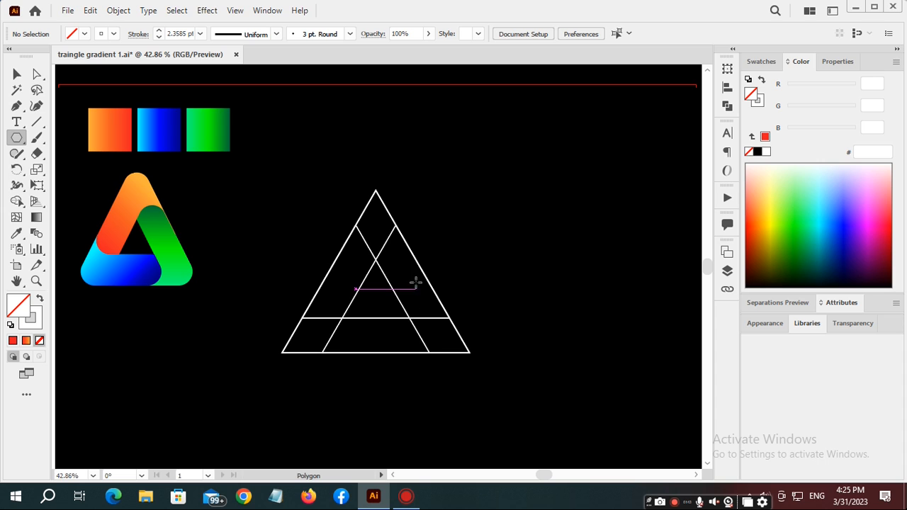
Round the corners of all four triangles together to a radius of about 71.28 px
{"action": "left_click", "coordinate": [35, 79]}
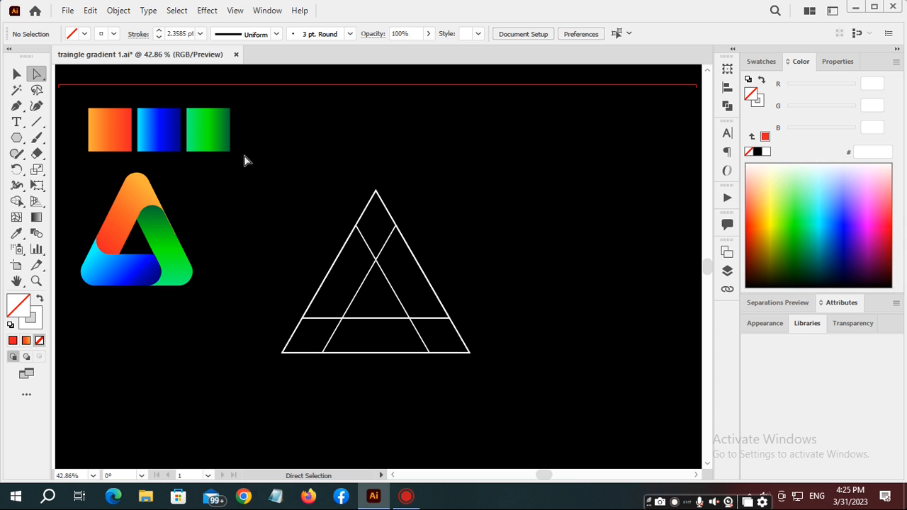
{"action": "left_click_drag", "start_coordinate": [245, 165], "coordinate": [522, 390]}
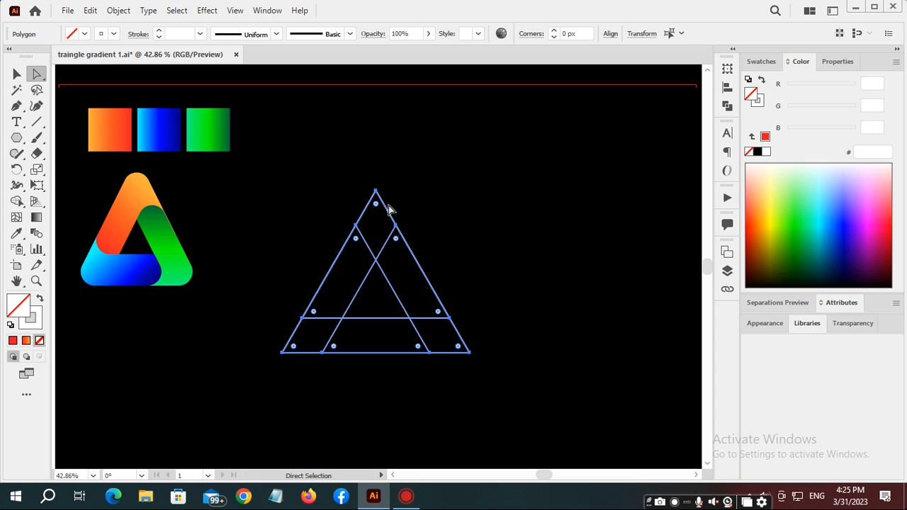
{"action": "left_click_drag", "start_coordinate": [376, 207], "coordinate": [377, 240]}
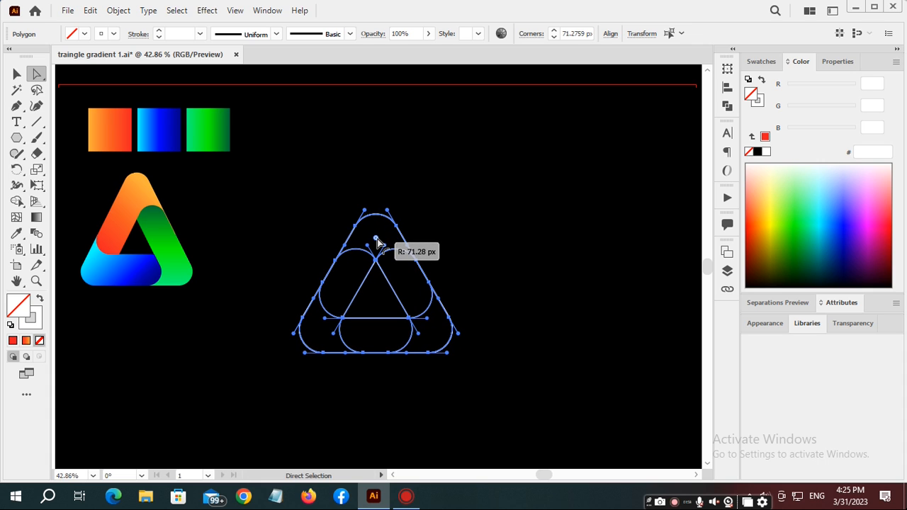
{"action": "left_click_drag", "start_coordinate": [377, 243], "coordinate": [379, 243]}
{"action": "key", "text": "v"}
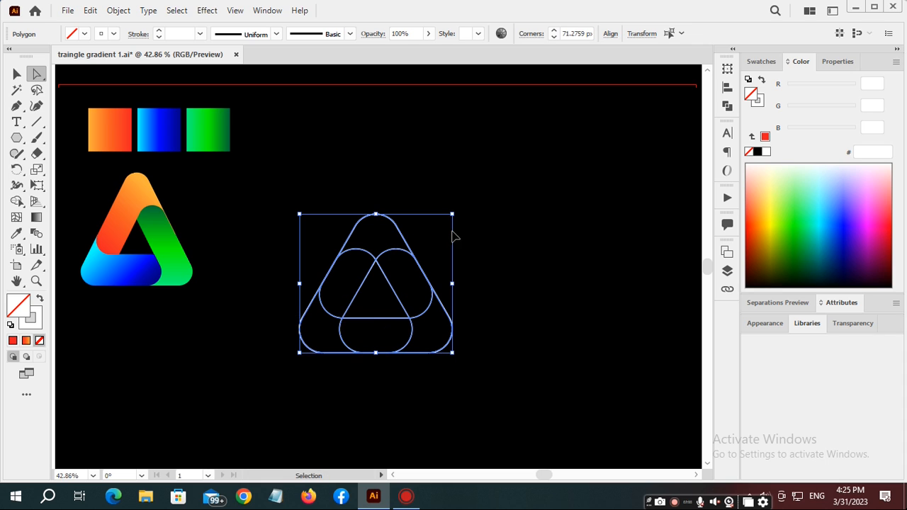
{"action": "left_click", "coordinate": [520, 225]}
Merge the overlapping outline regions with the Shape Builder into three interlocking rounded bands around the central triangle
{"action": "left_click_drag", "start_coordinate": [414, 301], "coordinate": [501, 368]}
{"action": "key", "text": "a"}
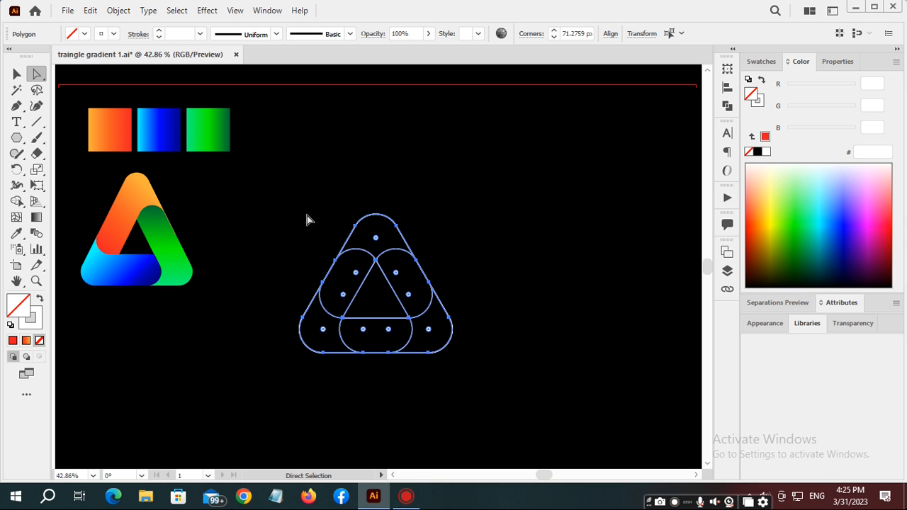
{"action": "left_click", "coordinate": [18, 202]}
{"action": "left_click_drag", "start_coordinate": [376, 244], "coordinate": [356, 259]}
{"action": "mouse_move", "coordinate": [328, 335]}
{"action": "left_mouse_down"}
{"action": "mouse_move", "coordinate": [418, 320]}
{"action": "mouse_move", "coordinate": [422, 296]}
{"action": "left_mouse_up"}
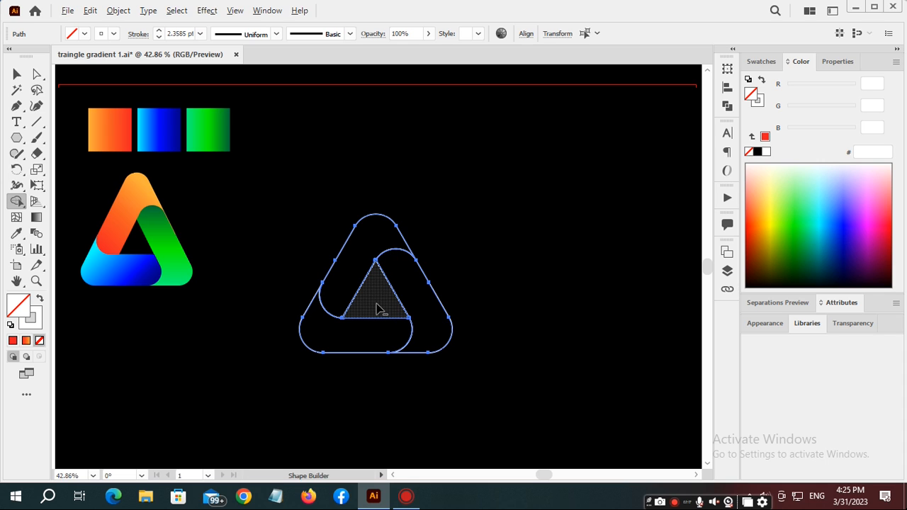
{"action": "left_click", "coordinate": [479, 245], "text": "ctrl"}
{"action": "left_click_drag", "start_coordinate": [266, 202], "coordinate": [464, 364]}
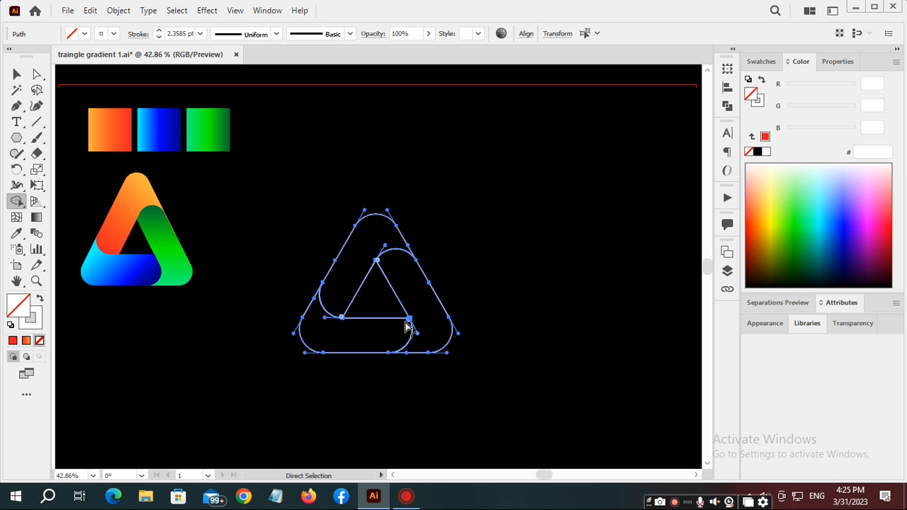
{"action": "key", "text": "v"}
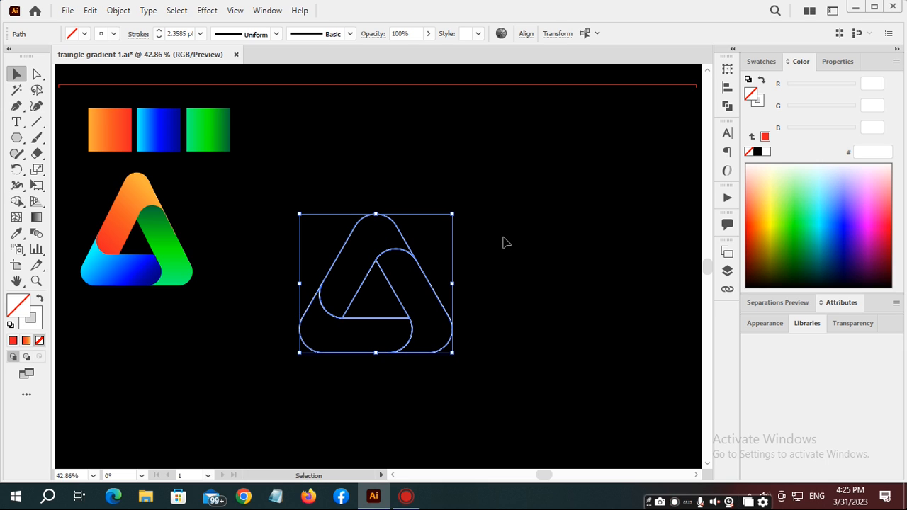
{"action": "left_click", "coordinate": [503, 242]}
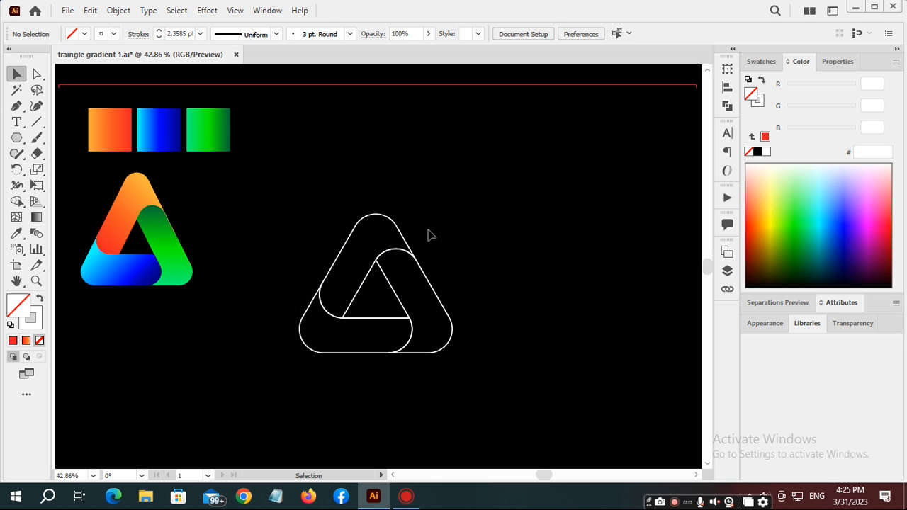
Fill the upper band with the orange-to-red gradient sampled from the first swatch square
{"action": "left_click", "coordinate": [387, 223]}
{"action": "key", "text": "i"}
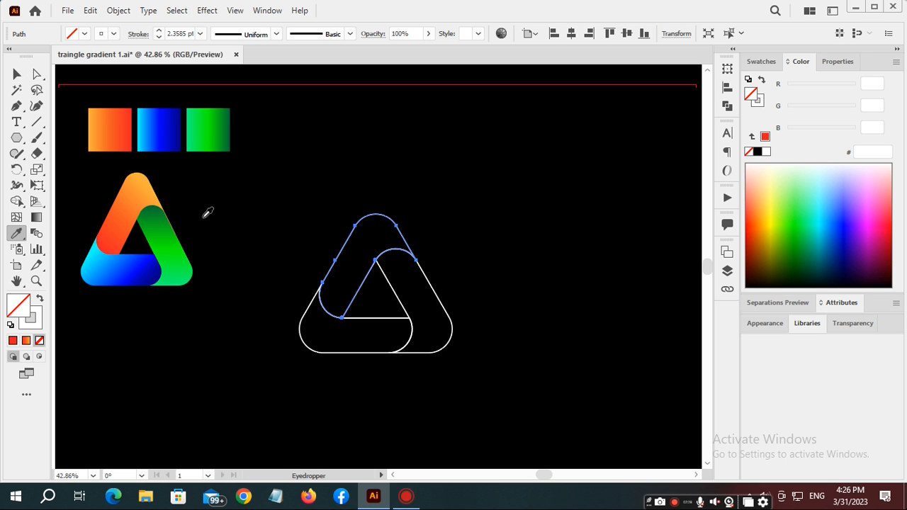
{"action": "left_click", "coordinate": [111, 127]}
{"action": "key", "text": "ctrl"}
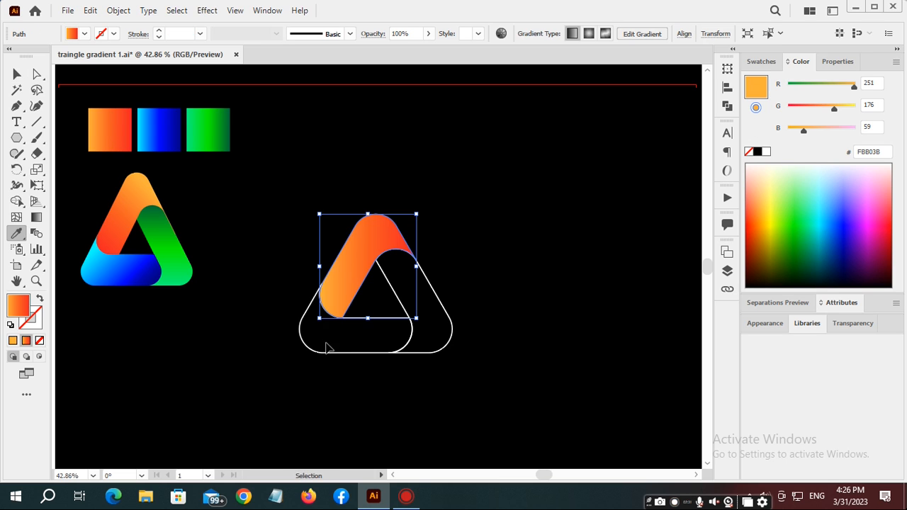
Fill the lower band with the cyan-to-navy gradient and the unfilled band beside it with the green gradient, both sampled from their swatch squares
{"action": "left_click", "coordinate": [337, 348], "text": "ctrl"}
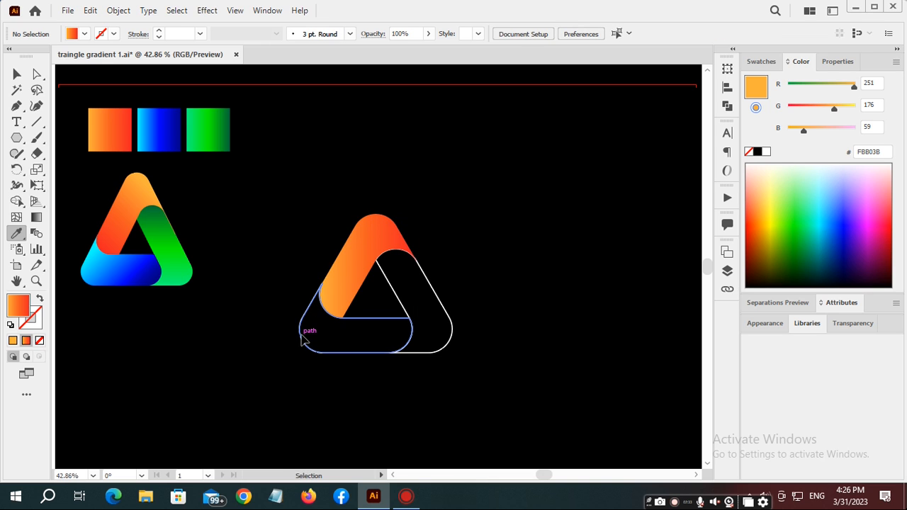
{"action": "left_click", "coordinate": [301, 340], "text": "ctrl"}
{"action": "left_click", "coordinate": [160, 129]}
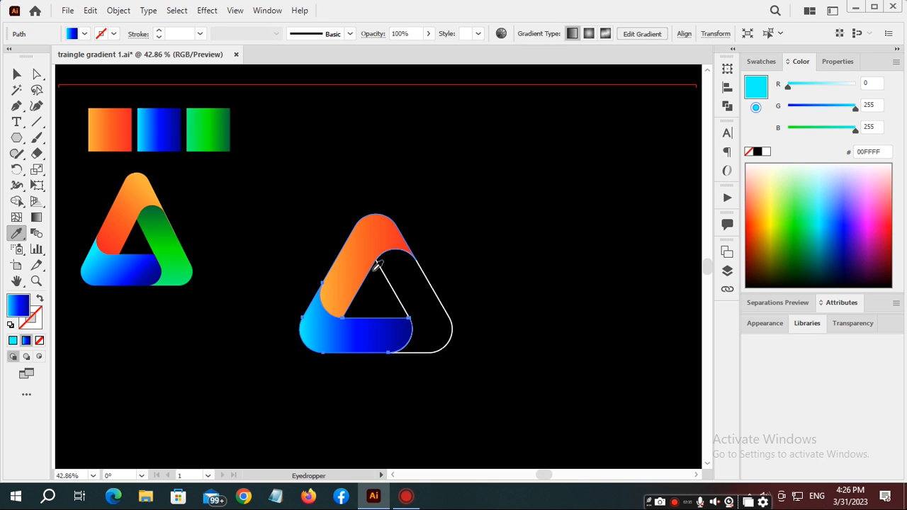
{"action": "left_click", "coordinate": [442, 297], "text": "ctrl"}
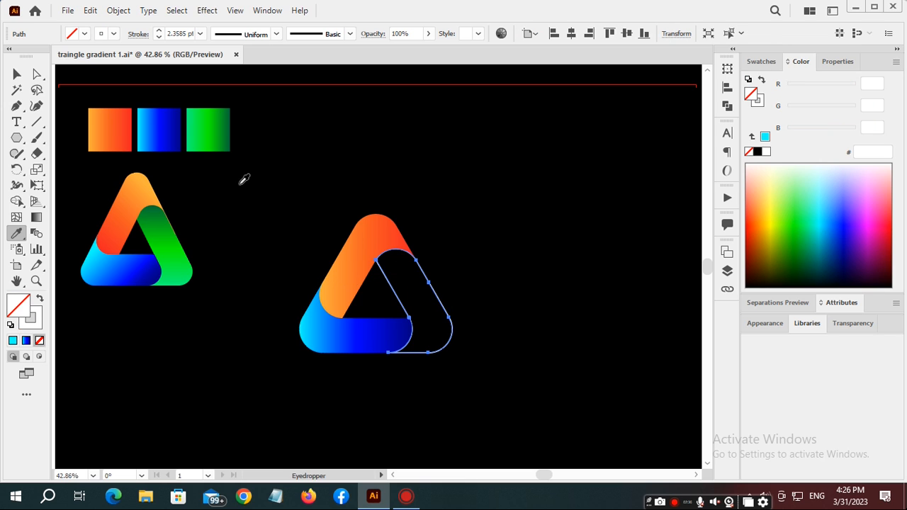
{"action": "left_click", "coordinate": [207, 146]}
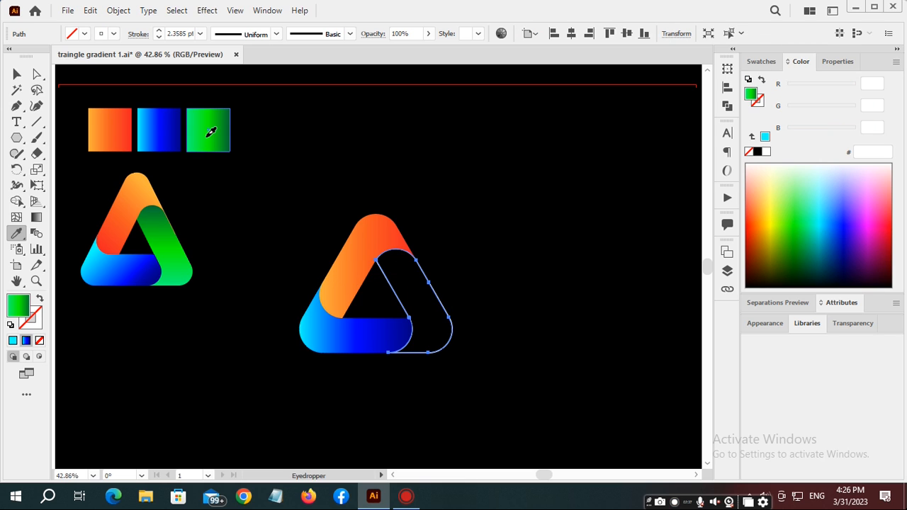
{"action": "left_click", "coordinate": [492, 241], "text": "ctrl"}
Reverse the gradient direction of the orange upper band and of the green band
{"action": "left_click", "coordinate": [371, 240], "text": "ctrl"}
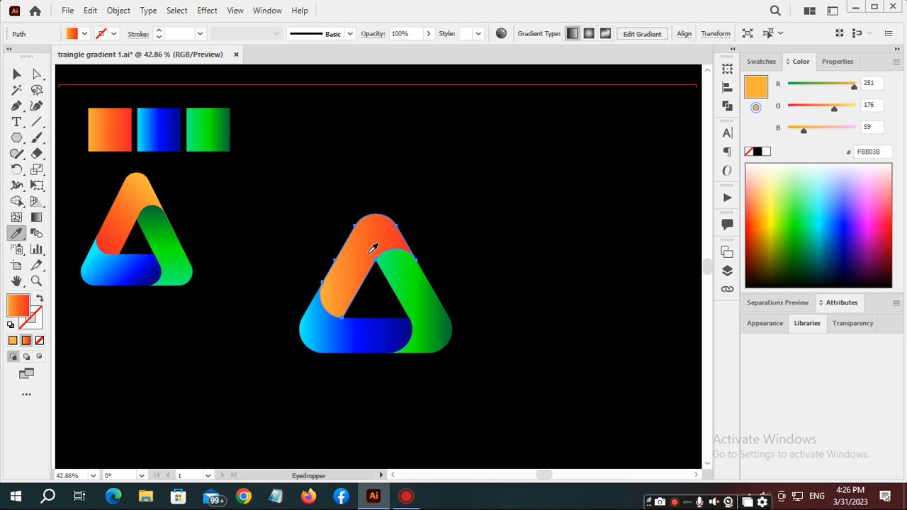
{"action": "key", "text": "g"}
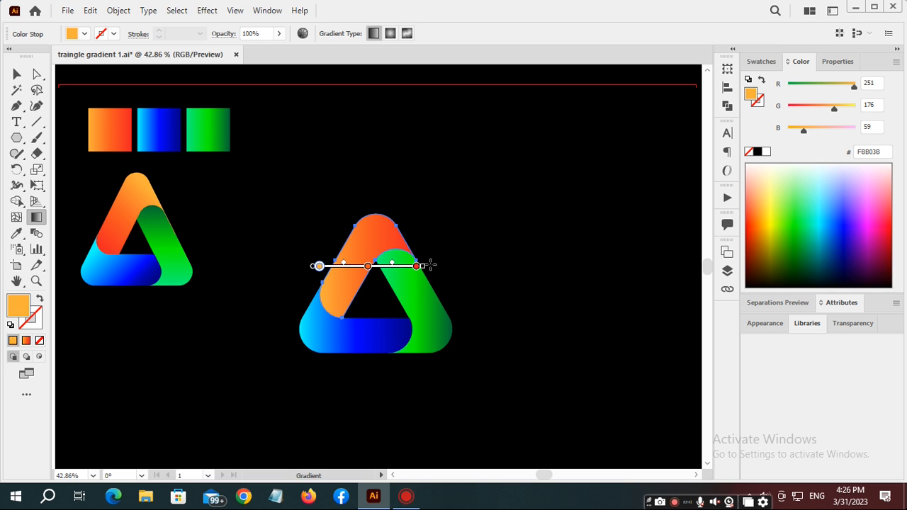
{"action": "key", "text": "ctrl+F9"}
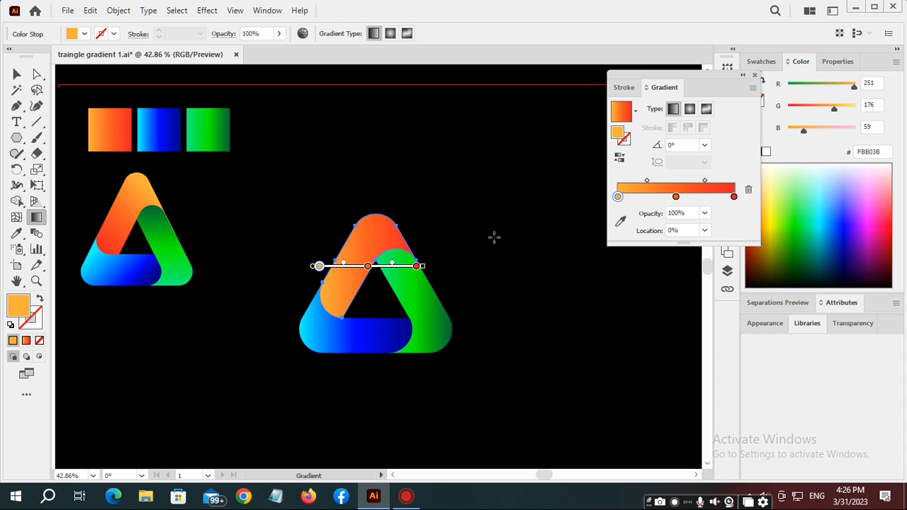
{"action": "left_click", "coordinate": [617, 157]}
{"action": "left_click", "coordinate": [531, 206], "text": "ctrl"}
{"action": "left_click", "coordinate": [427, 315], "text": "ctrl"}
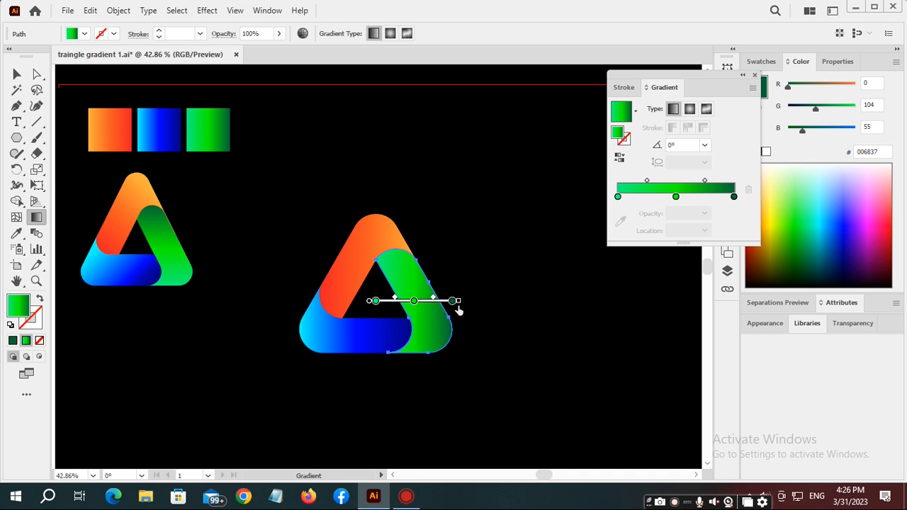
{"action": "left_click", "coordinate": [621, 159]}
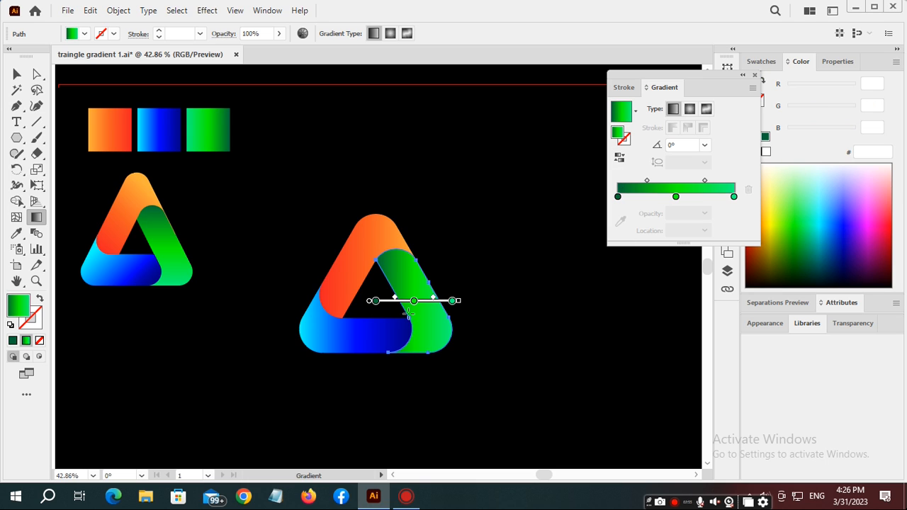
Tilt the green band's gradient to about -20.6° and extend it beyond the outer edge, with its middle stop at about 58%
{"action": "left_click_drag", "start_coordinate": [415, 305], "coordinate": [421, 308]}
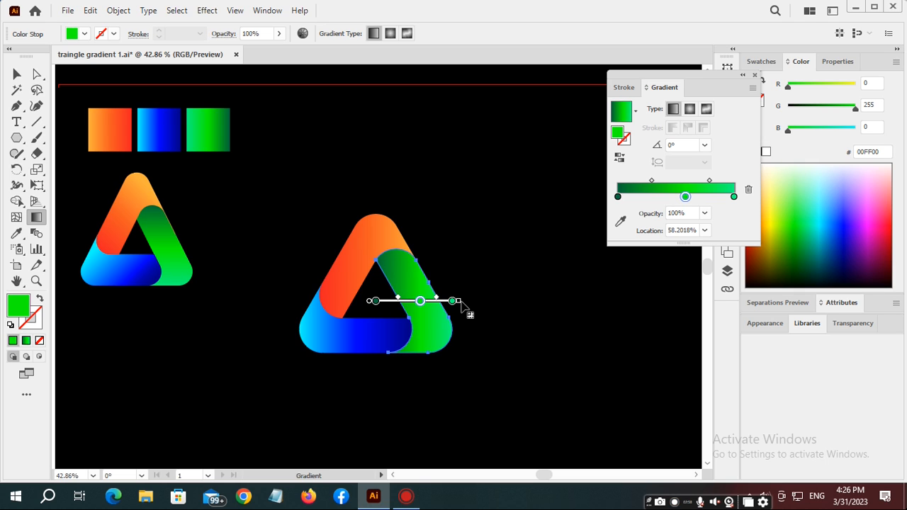
{"action": "mouse_move", "coordinate": [464, 300]}
{"action": "left_mouse_down"}
{"action": "mouse_move", "coordinate": [449, 347]}
{"action": "mouse_move", "coordinate": [470, 330]}
{"action": "mouse_move", "coordinate": [489, 344]}
{"action": "left_mouse_up"}
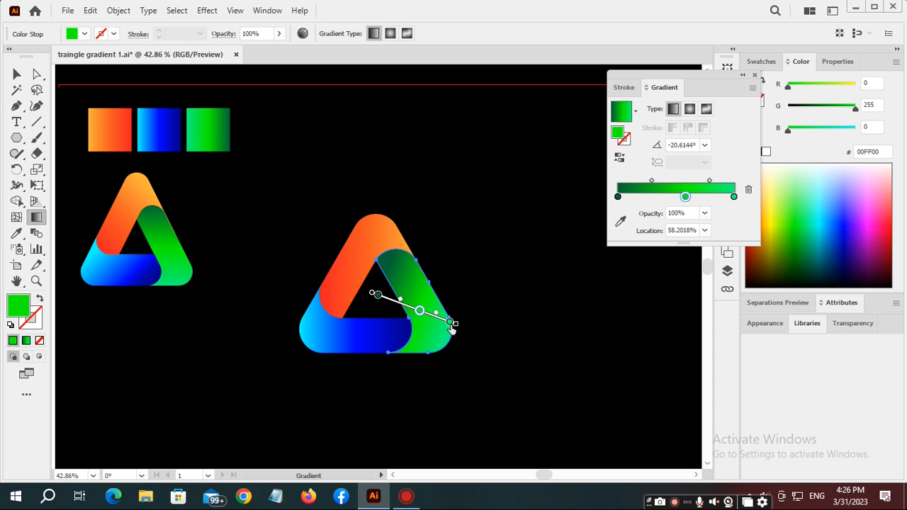
{"action": "left_click_drag", "start_coordinate": [456, 325], "coordinate": [473, 332]}
{"action": "left_click", "coordinate": [490, 292]}
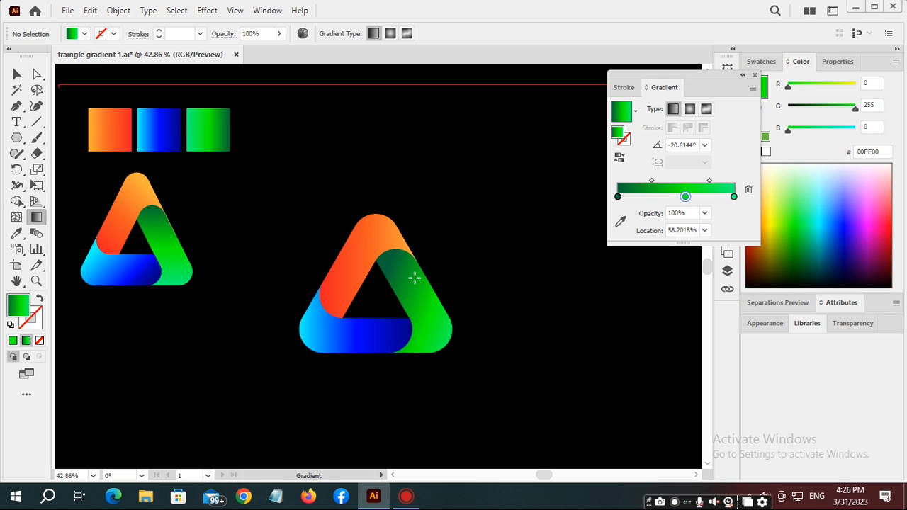
Shift the midpoint between the blue and navy stops of the lower band's gradient closer to the blue stop
{"action": "left_click", "coordinate": [353, 330]}
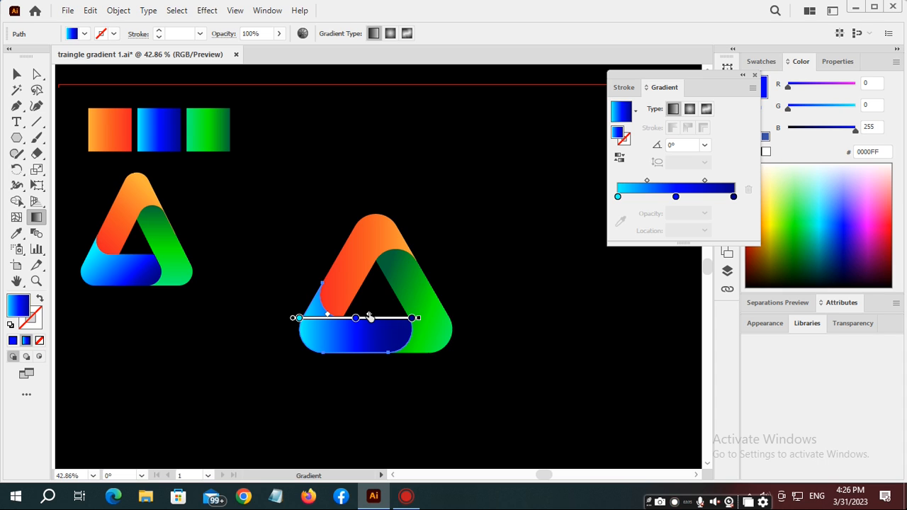
{"action": "left_click", "coordinate": [489, 272]}
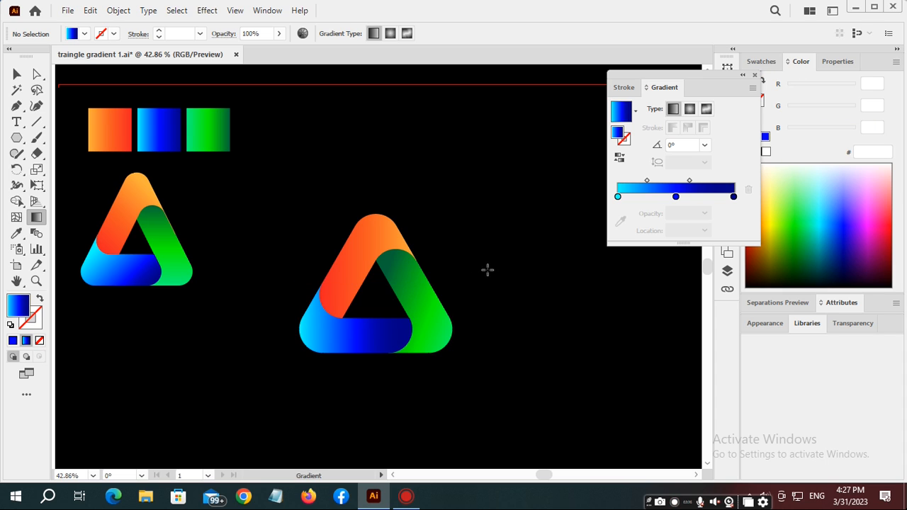
Group the orange, blue and green bands of the new logo and deselect them
{"action": "left_click", "coordinate": [352, 291]}
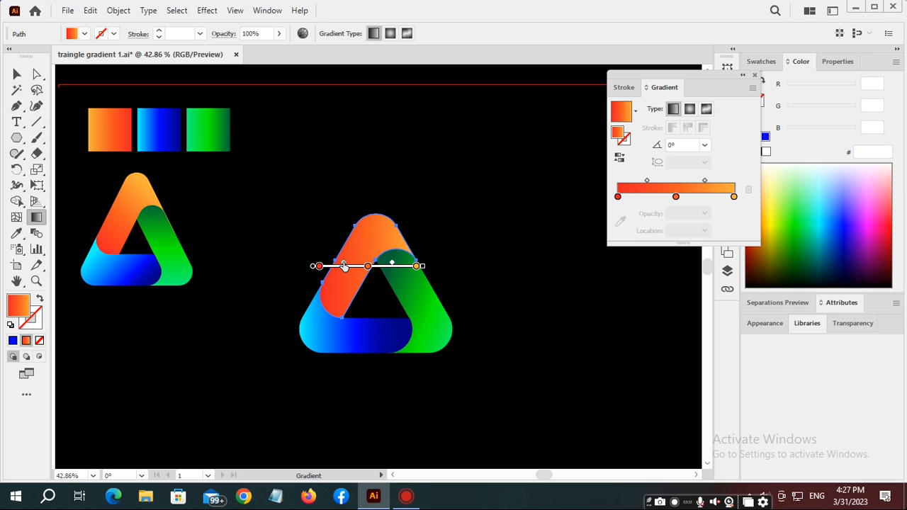
{"action": "key", "text": "v"}
{"action": "left_click", "coordinate": [459, 247]}
{"action": "left_click_drag", "start_coordinate": [257, 205], "coordinate": [500, 363]}
{"action": "key", "text": "g"}
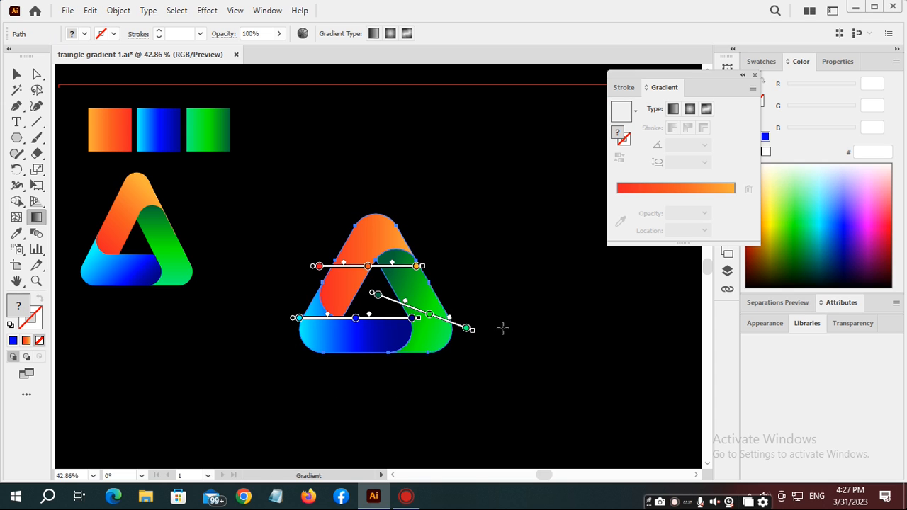
{"action": "key", "text": "ctrl+g"}
{"action": "left_click", "coordinate": [520, 307], "text": "ctrl"}
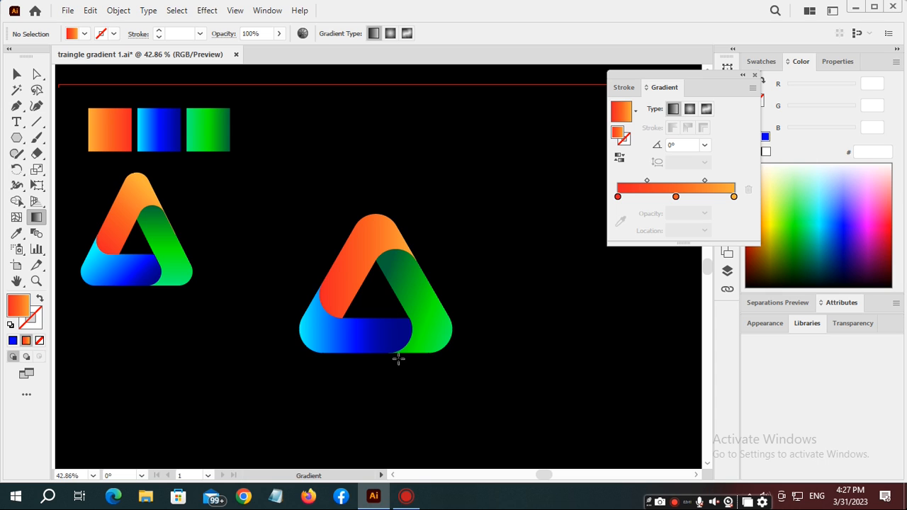
Examine the finished gradient logo up close with the gradient settings closed, and return to the full view beside the reference
{"action": "key", "text": "z"}
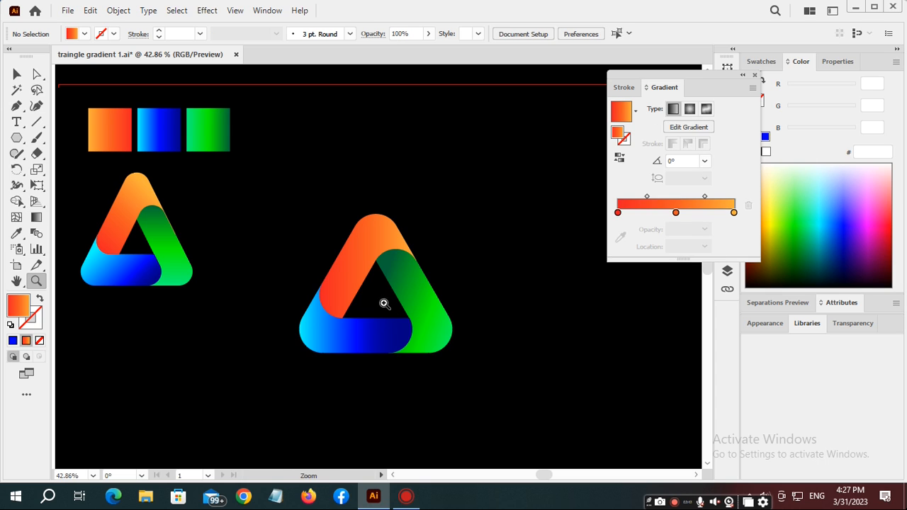
{"action": "left_click", "coordinate": [384, 303]}
{"action": "left_click_drag", "start_coordinate": [384, 303], "coordinate": [384, 302]}
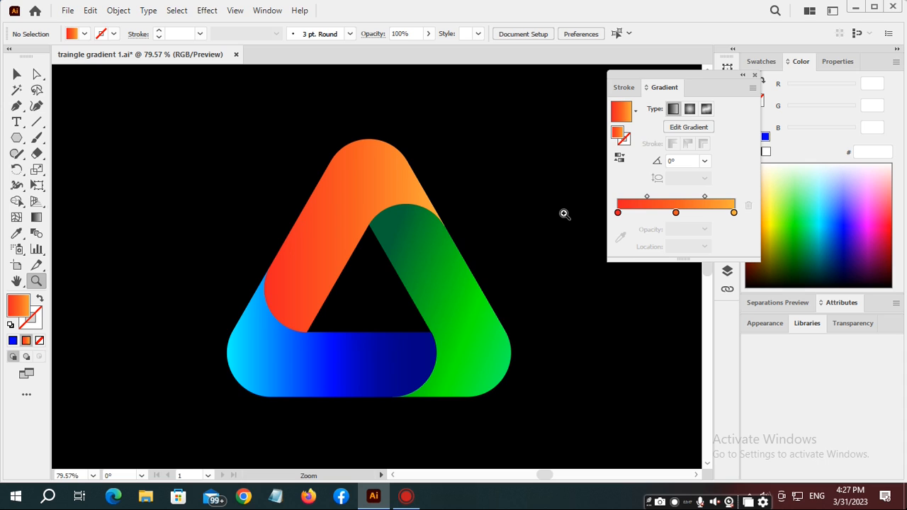
{"action": "left_click", "coordinate": [755, 75]}
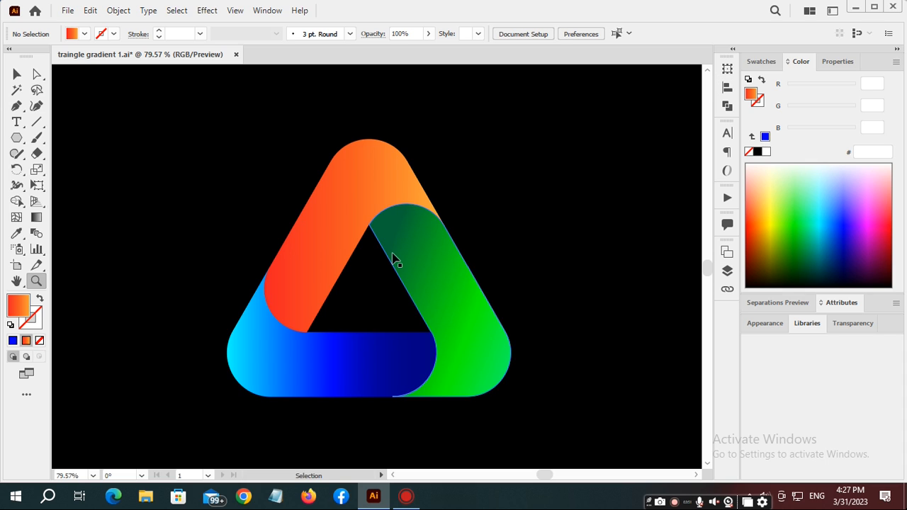
{"action": "left_click", "coordinate": [392, 255], "text": "alt"}
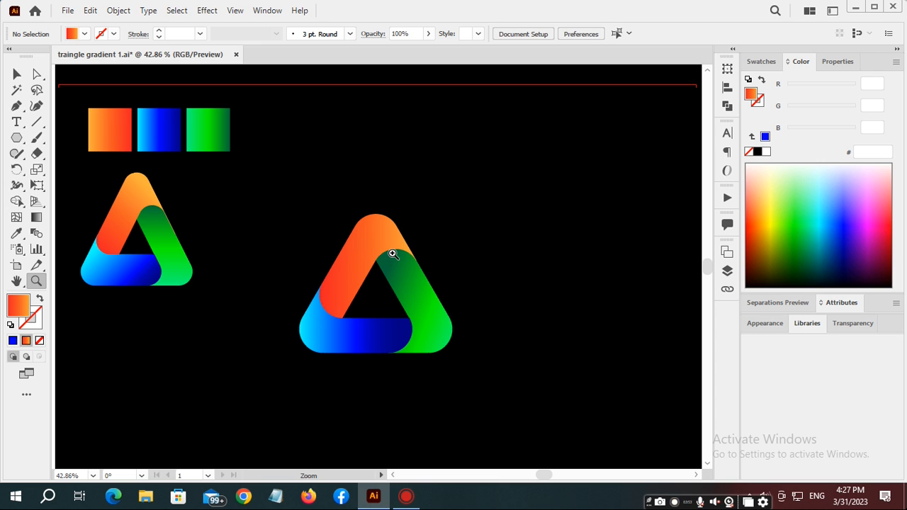
{"action": "left_click", "coordinate": [682, 504]}
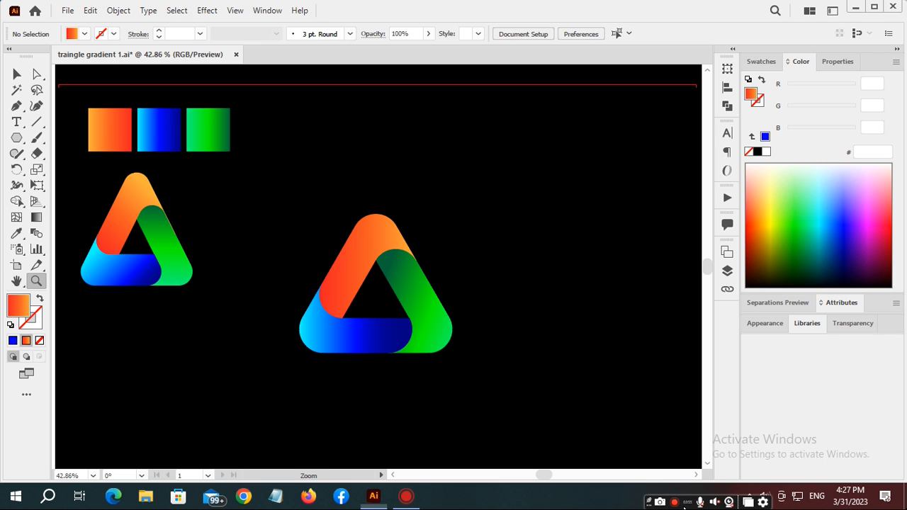